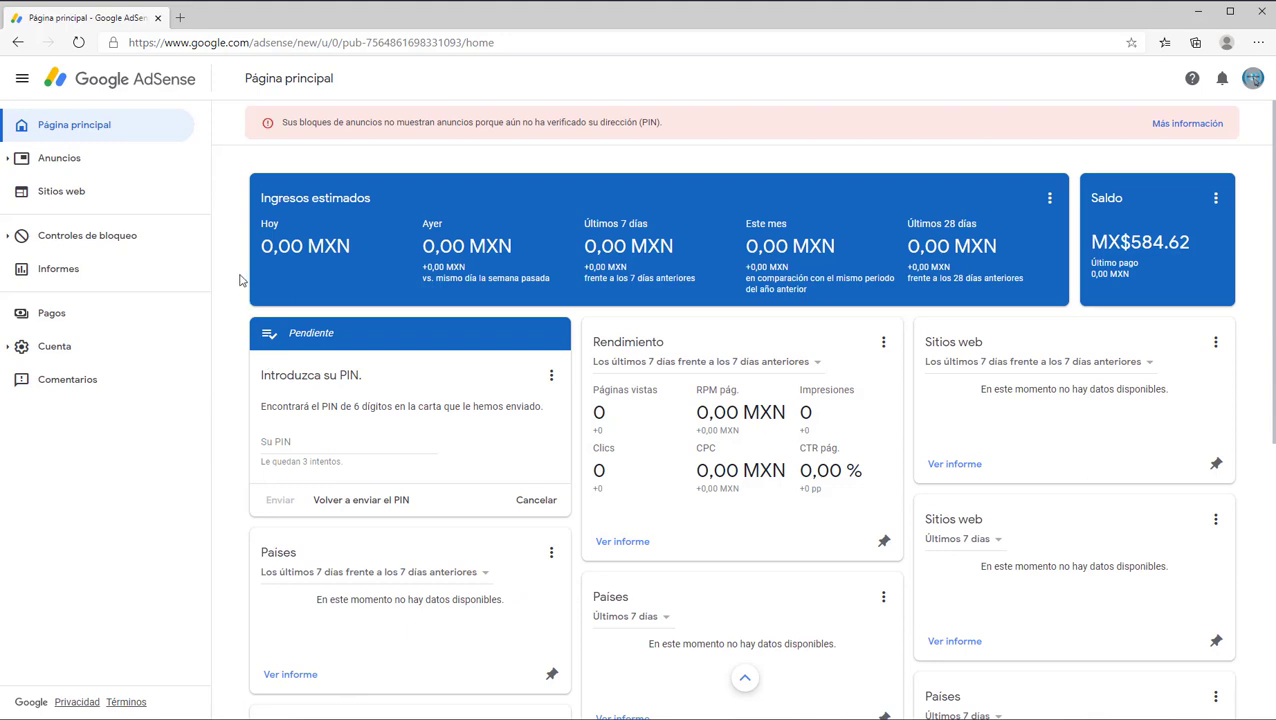
Start adding a new website in the Sitios web section of AdSense.
{"action": "left_click", "coordinate": [85, 199]}
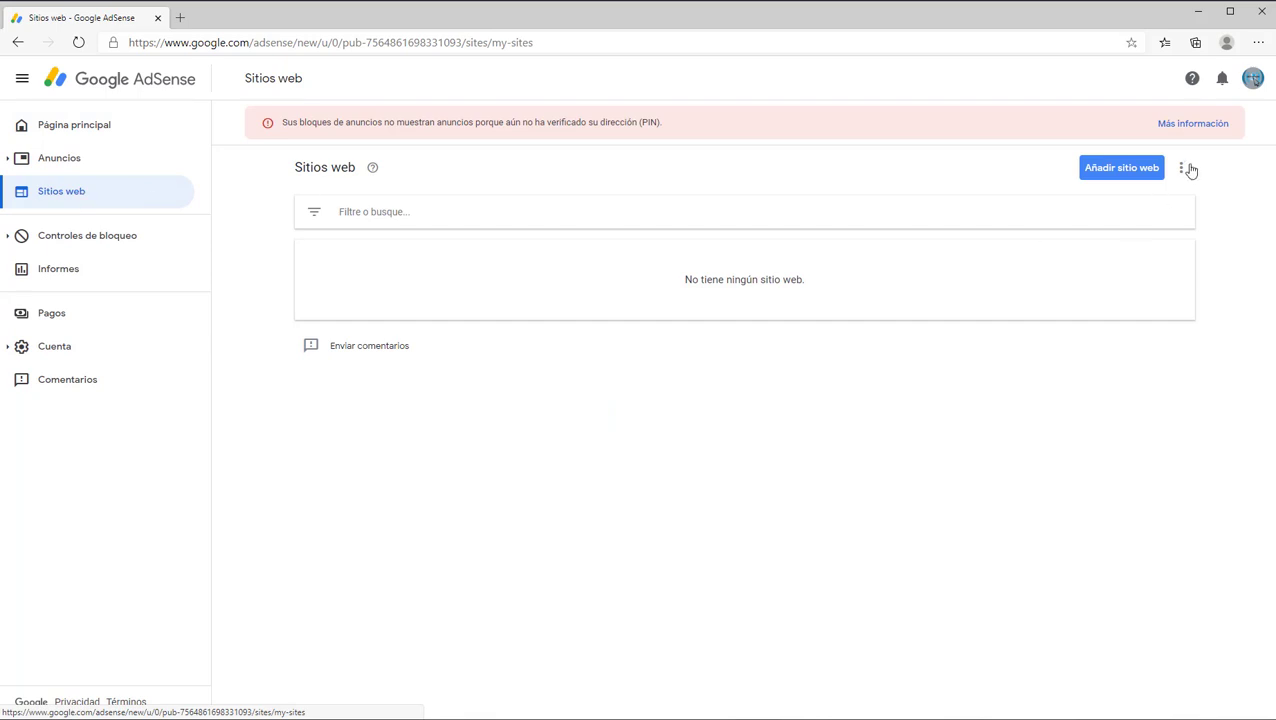
{"action": "left_click", "coordinate": [1137, 172]}
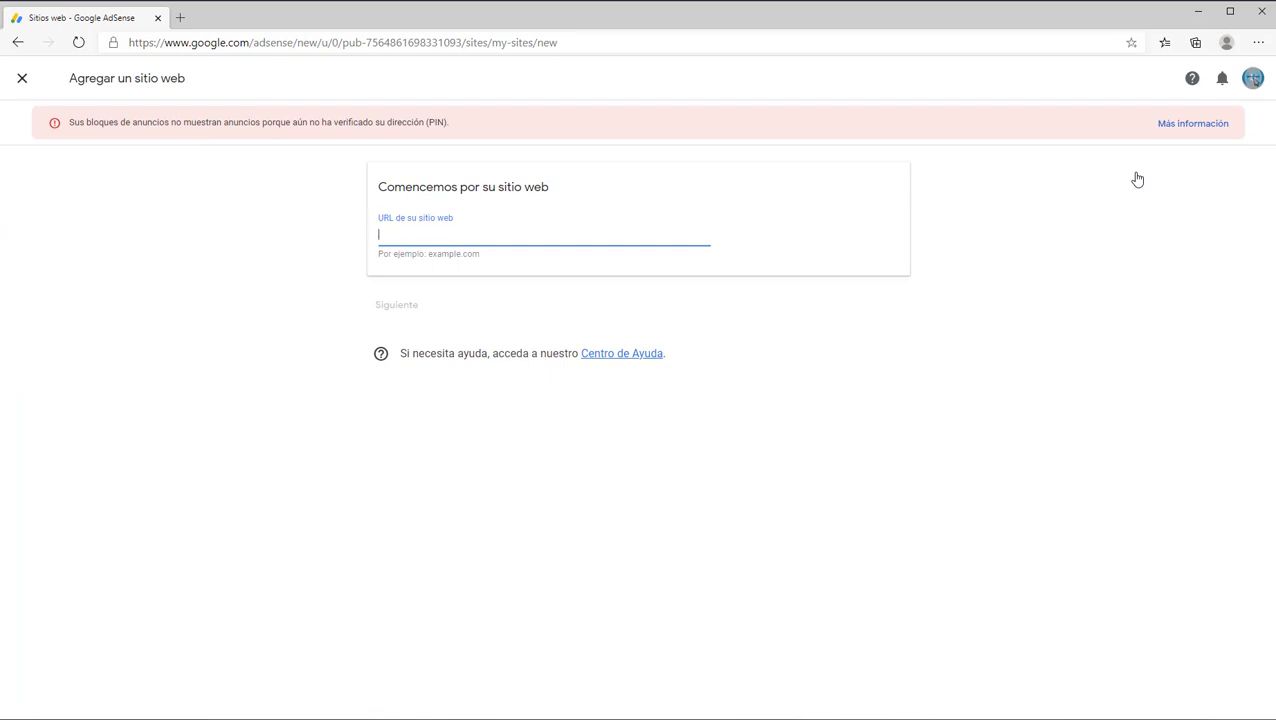
{"action": "left_click", "coordinate": [233, 274]}
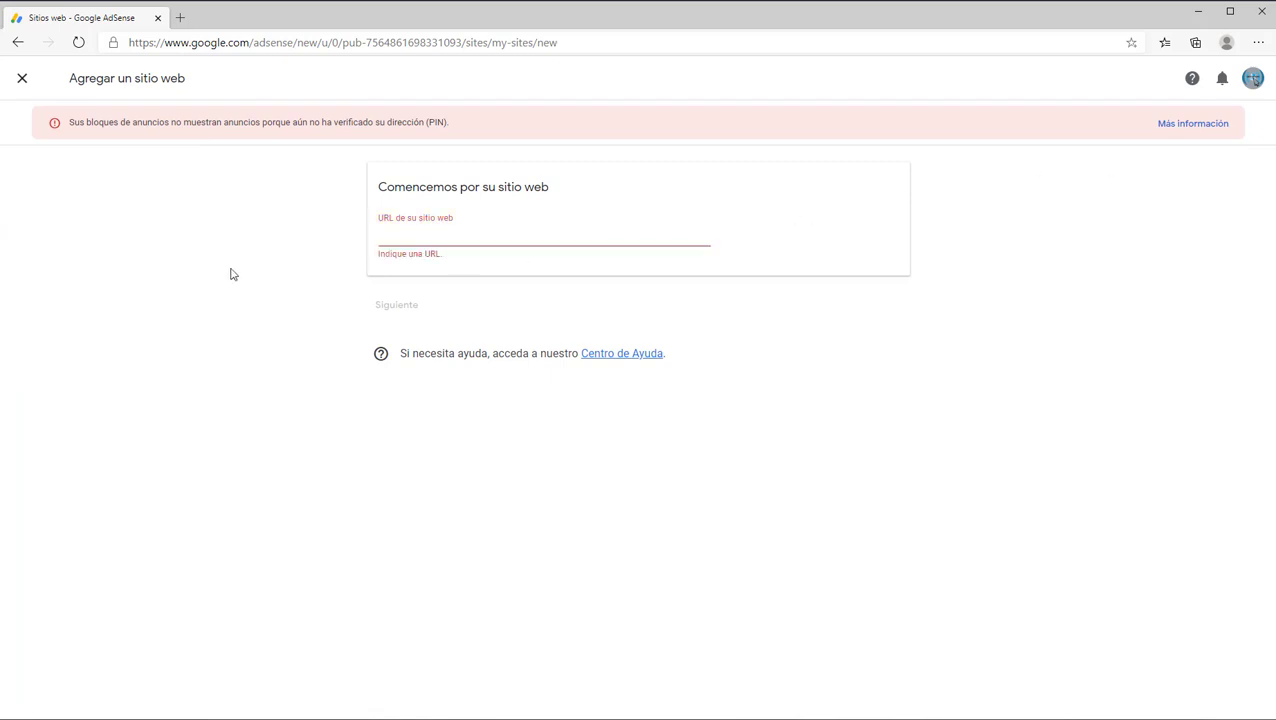
{"action": "mouse_move", "coordinate": [421, 716]}
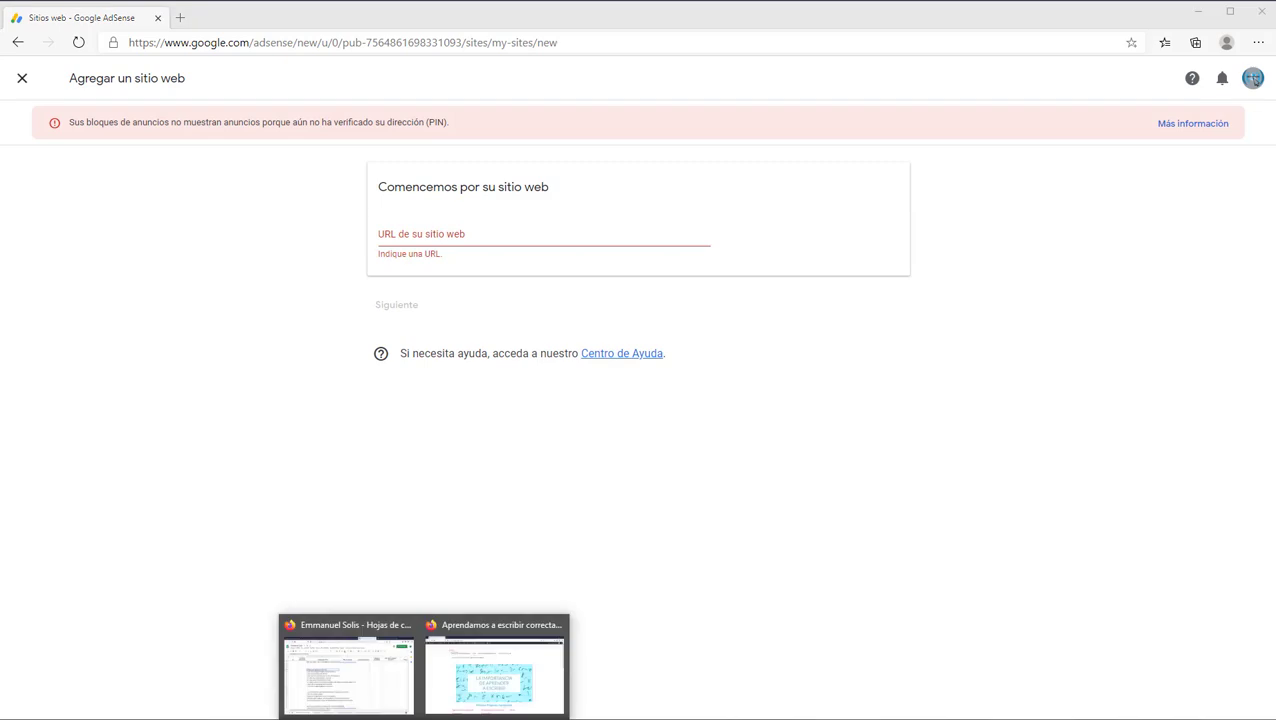
{"action": "left_click", "coordinate": [495, 672]}
{"action": "left_click", "coordinate": [384, 40]}
{"action": "key", "text": "ctrl+c"}
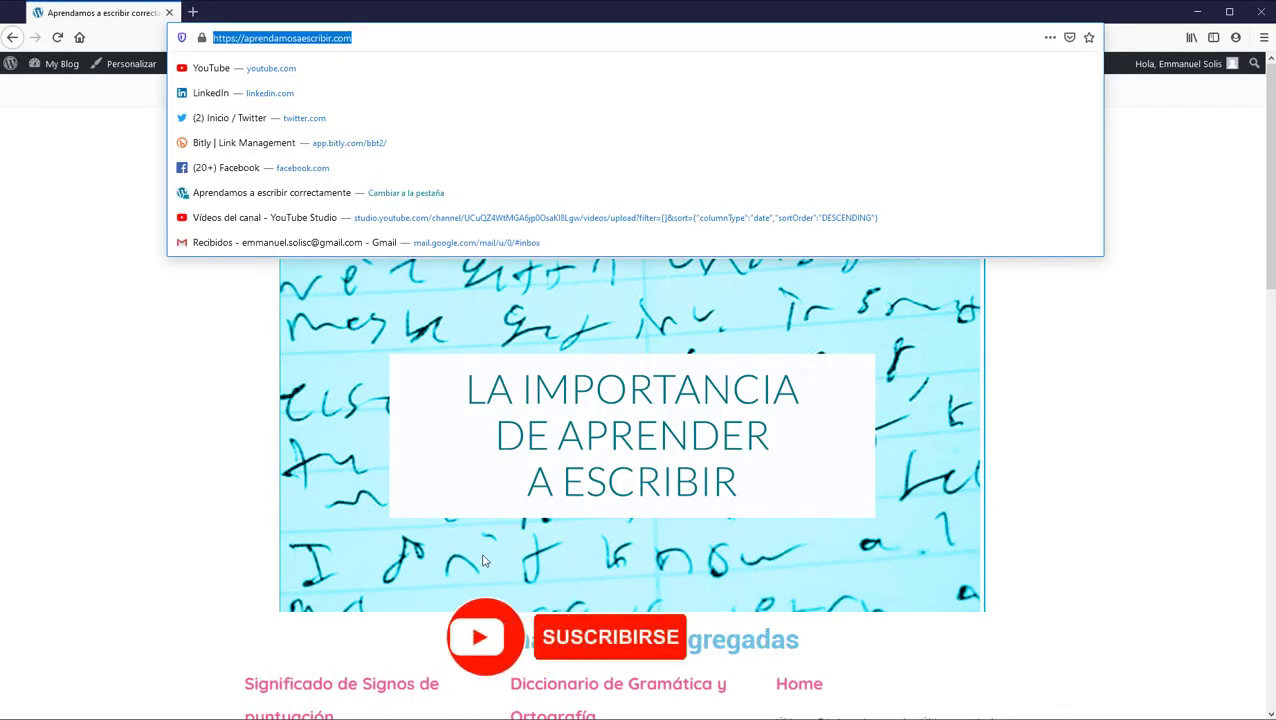
{"action": "key", "text": "alt+Tab"}
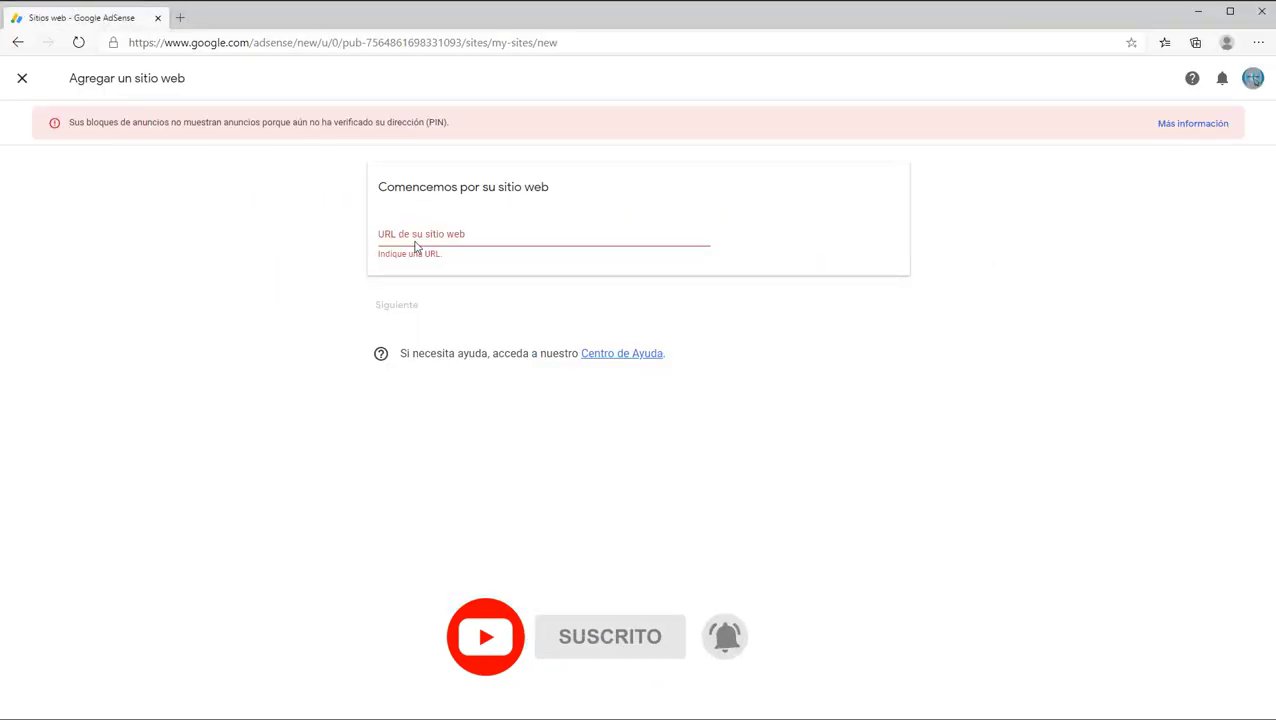
{"action": "left_click", "coordinate": [428, 234]}
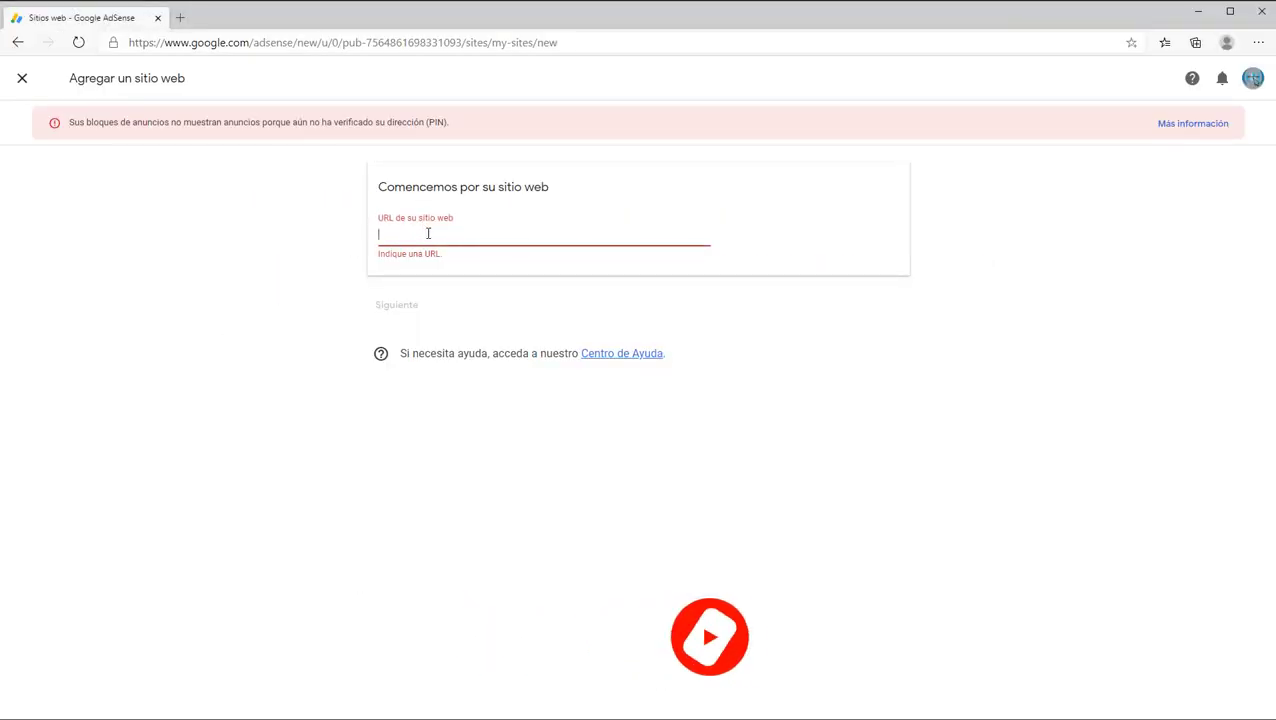
{"action": "key", "text": "ctrl+v"}
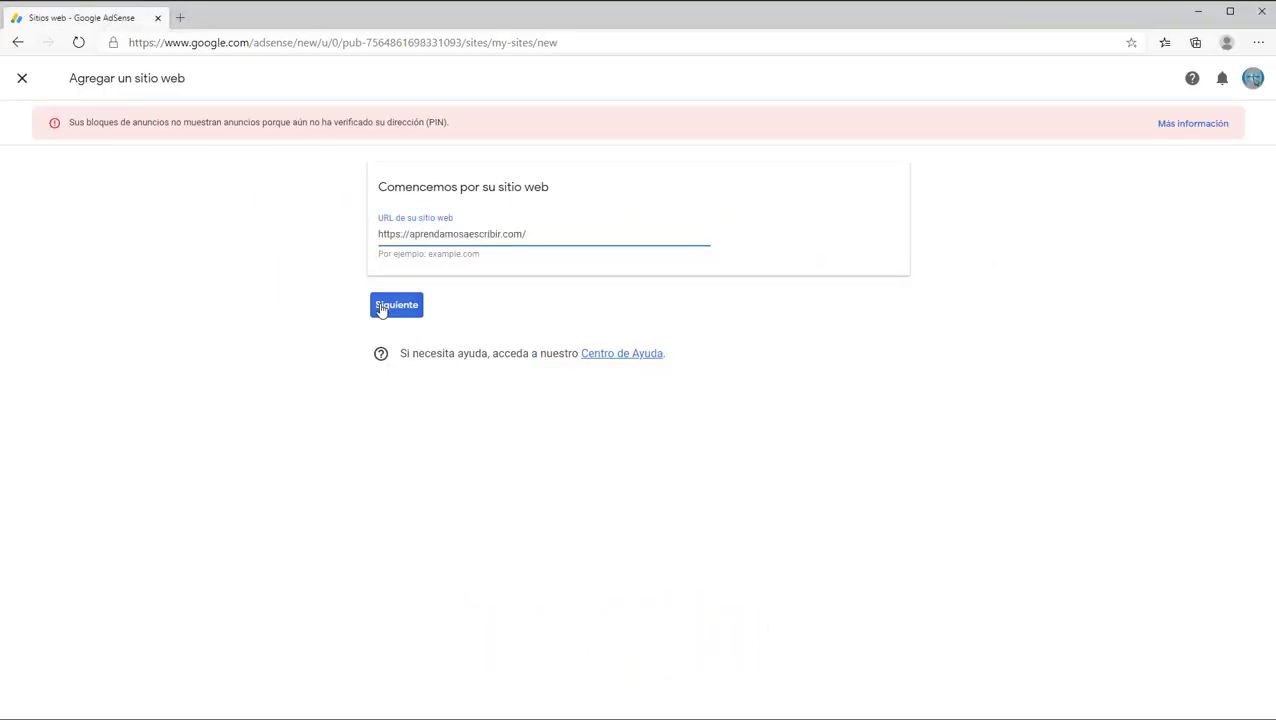
{"action": "left_click", "coordinate": [381, 311]}
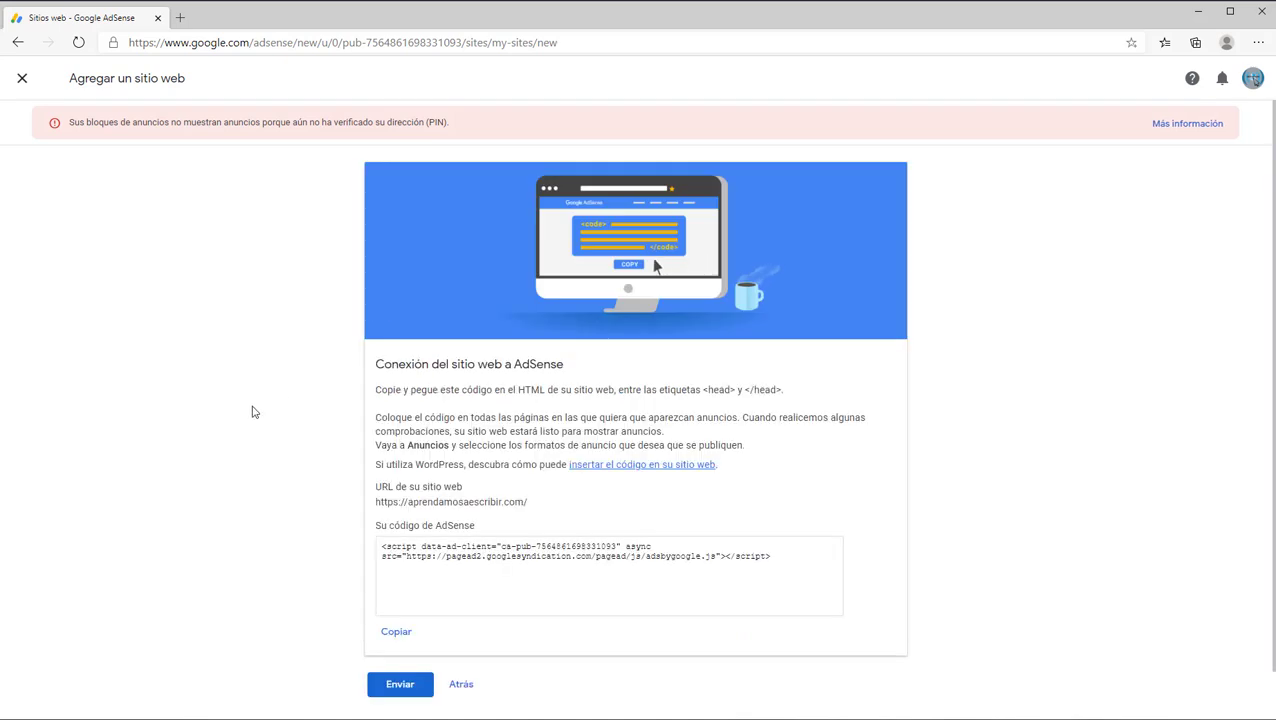
Highlight the head tags in the connection instructions and copy the AdSense code to the clipboard.
{"action": "scroll", "coordinate": [253, 412], "scroll_direction": "down", "scroll_amount": 1}
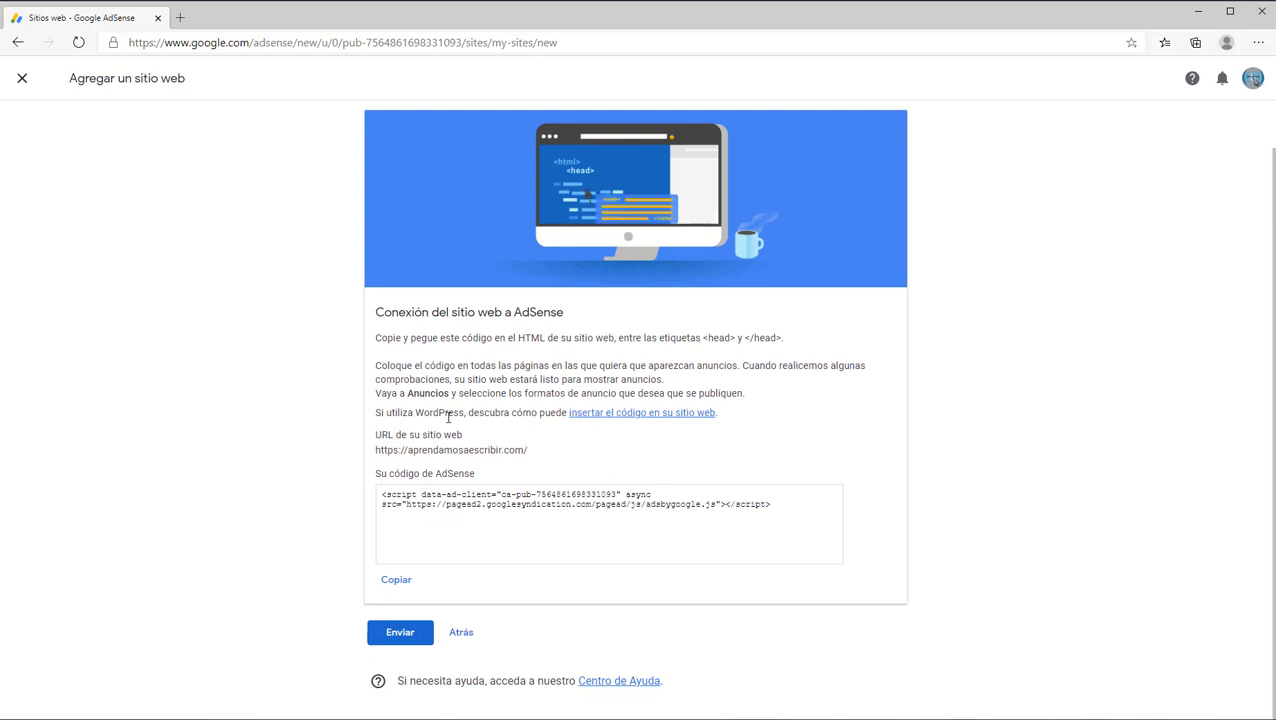
{"action": "left_click_drag", "start_coordinate": [788, 339], "coordinate": [703, 338]}
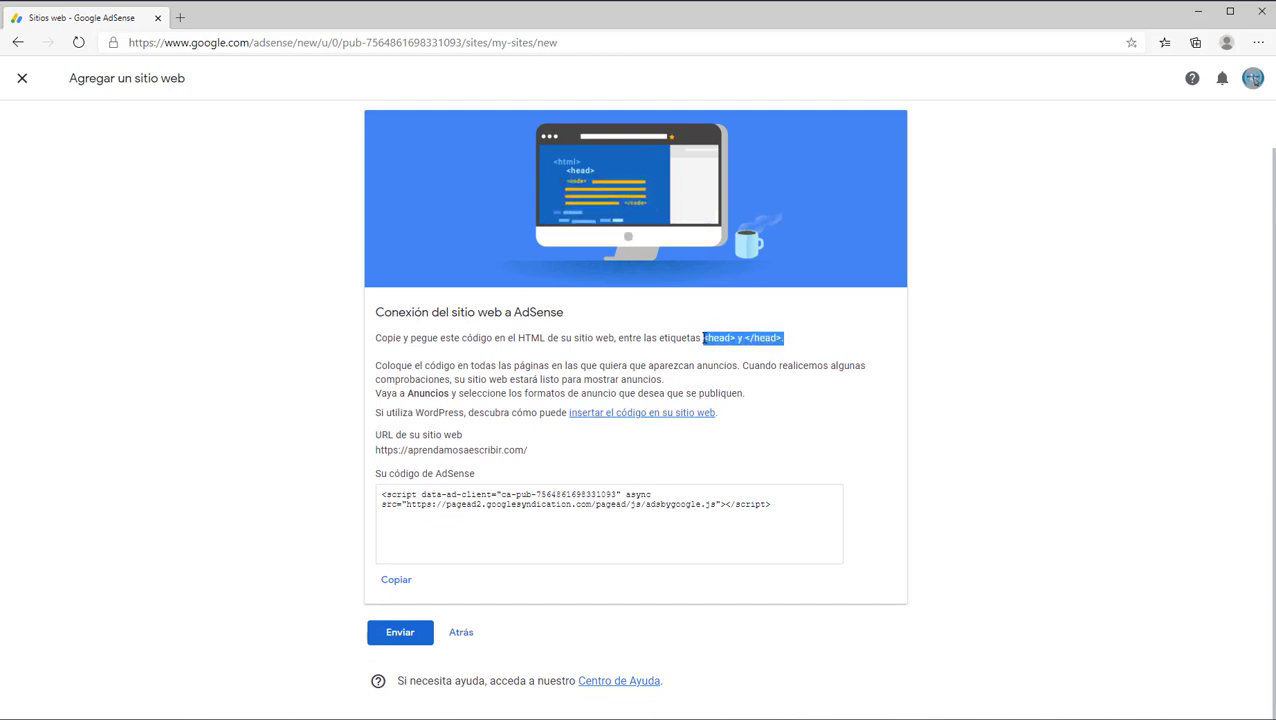
{"action": "left_click", "coordinate": [412, 580]}
Switch to the blog in Firefox and open its WordPress Header and Footer settings at the head page section injection.
{"action": "left_click", "coordinate": [424, 718]}
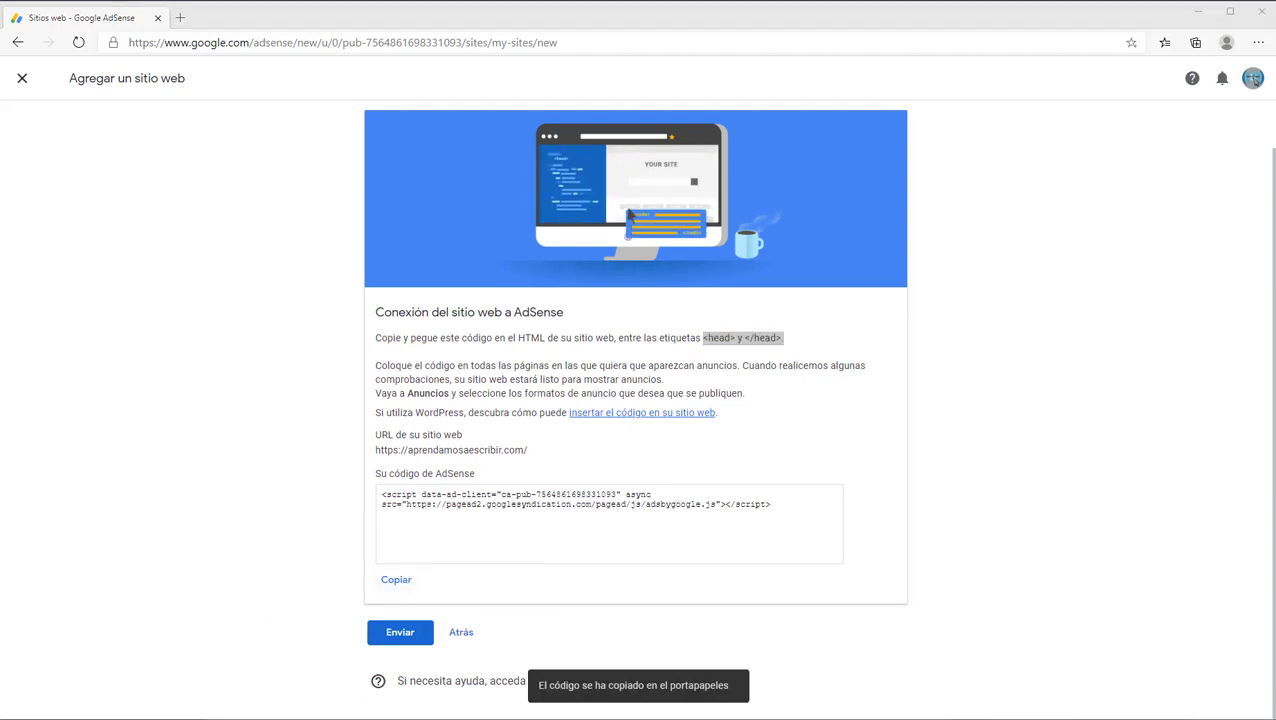
{"action": "left_click", "coordinate": [494, 672]}
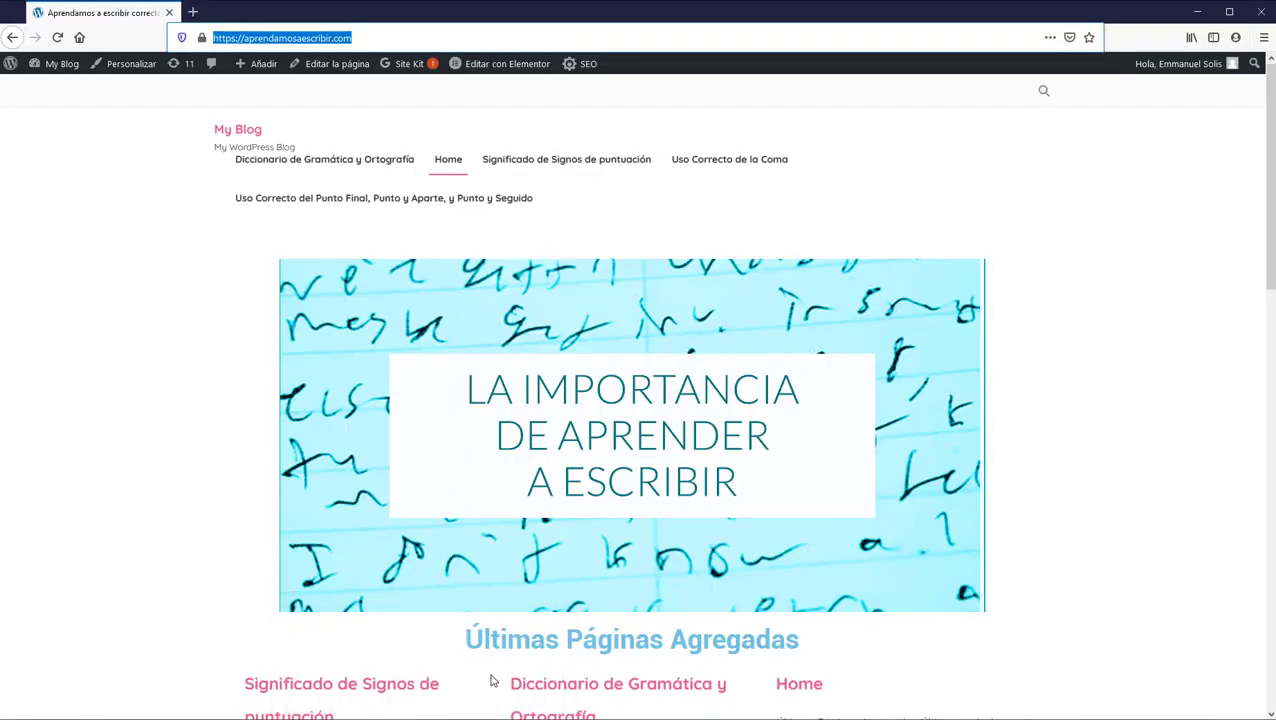
{"action": "left_click", "coordinate": [60, 64]}
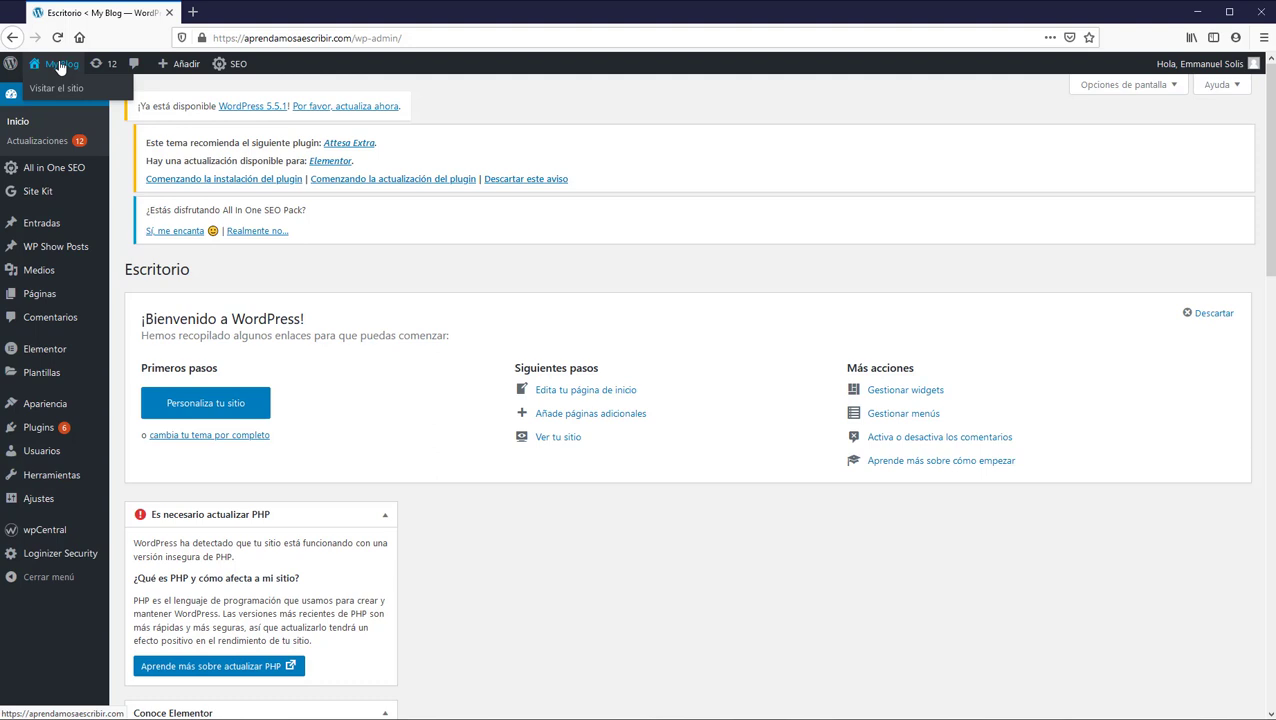
{"action": "left_click", "coordinate": [56, 503]}
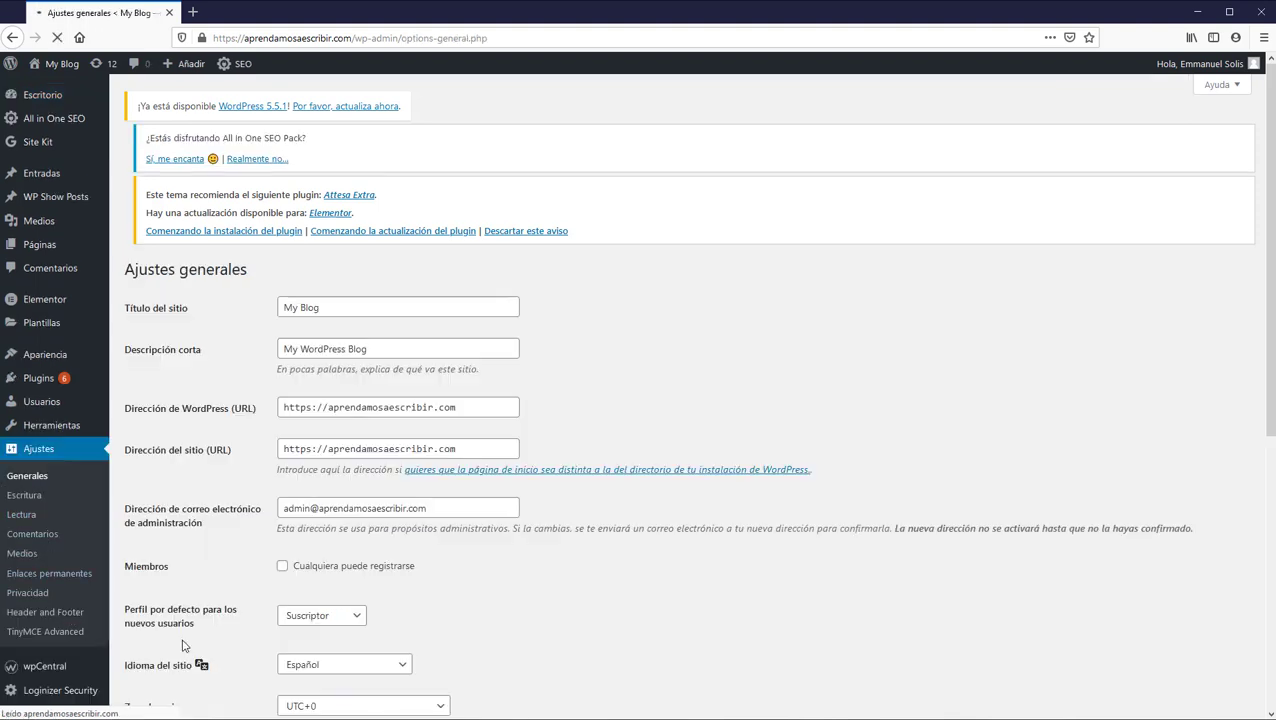
{"action": "left_click", "coordinate": [43, 612]}
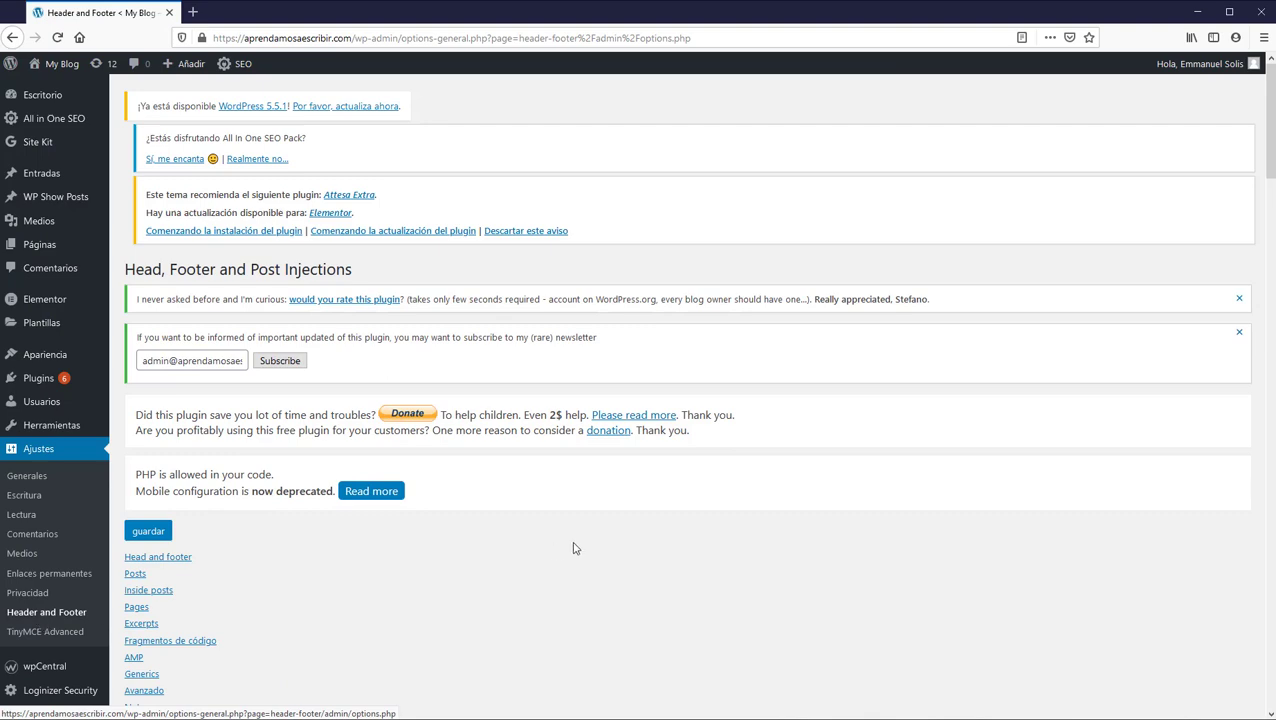
{"action": "scroll", "coordinate": [709, 555], "scroll_direction": "down", "scroll_amount": 4}
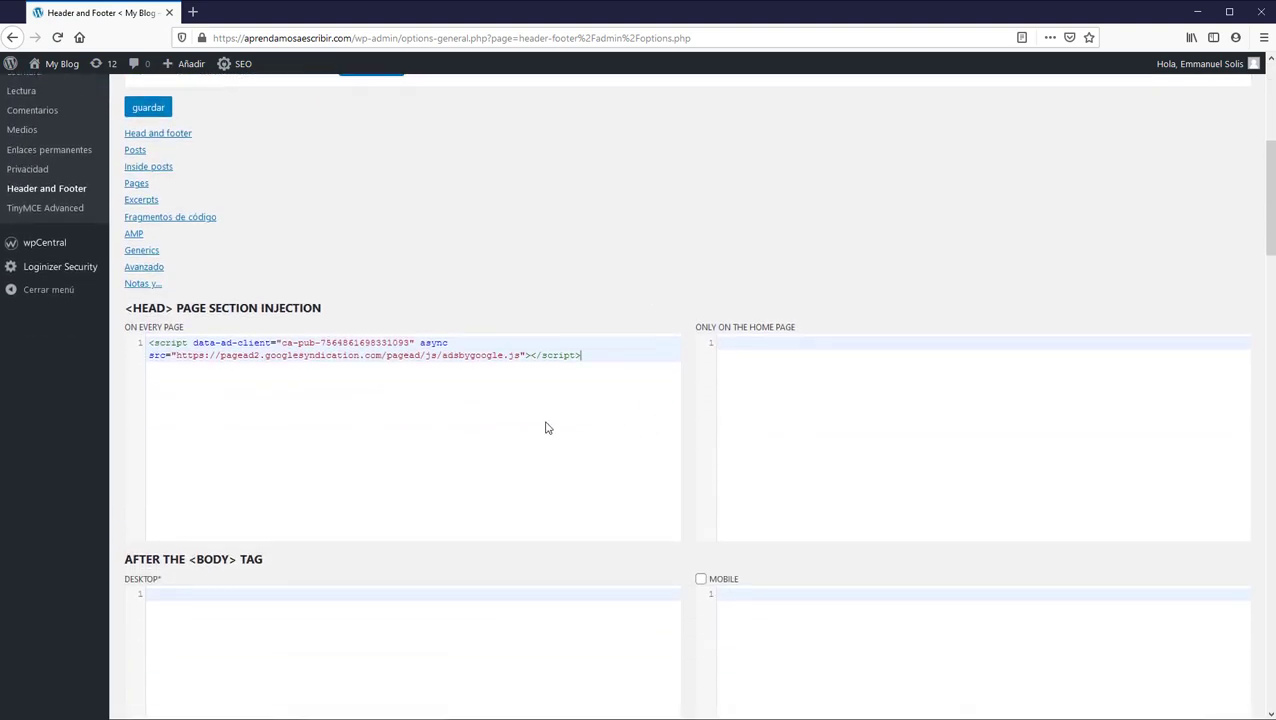
Replace the script in the head injection for every page with the copied AdSense code.
{"action": "left_click_drag", "start_coordinate": [586, 357], "coordinate": [132, 324]}
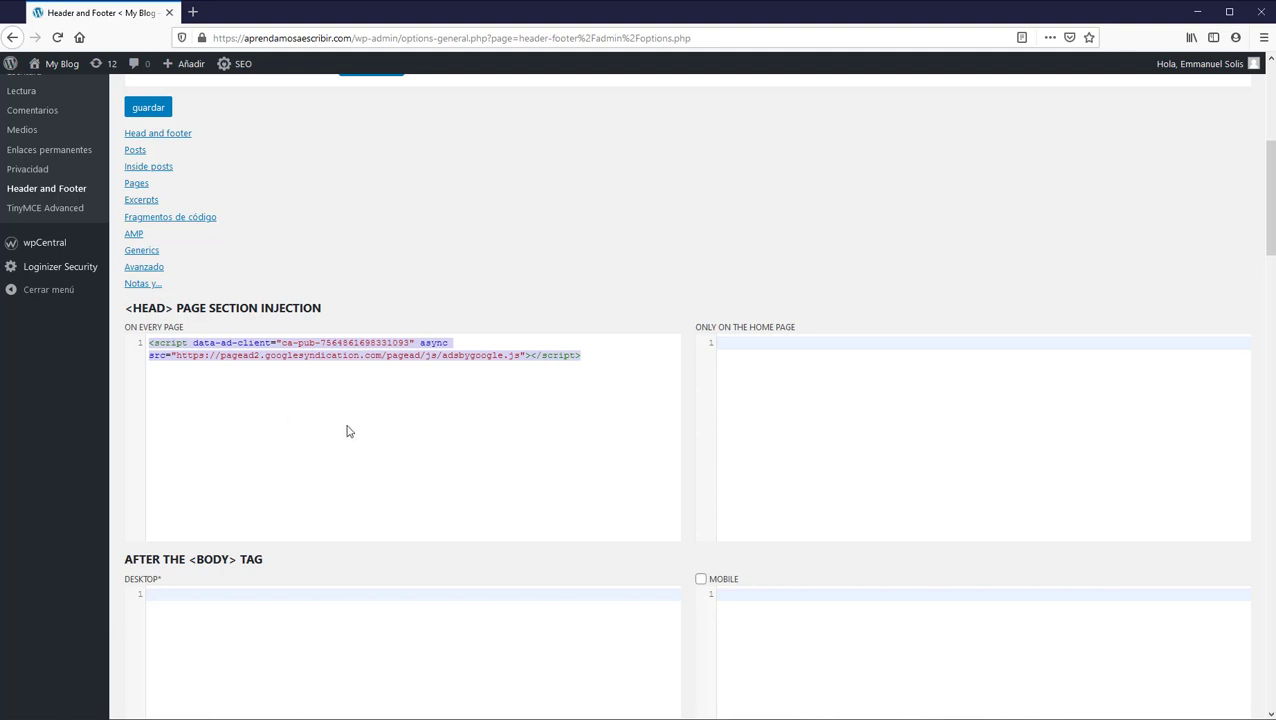
{"action": "left_click", "coordinate": [586, 355]}
{"action": "left_click_drag", "start_coordinate": [586, 355], "coordinate": [62, 343]}
{"action": "key", "text": "ctrl+c"}
{"action": "key", "text": "BackSpace"}
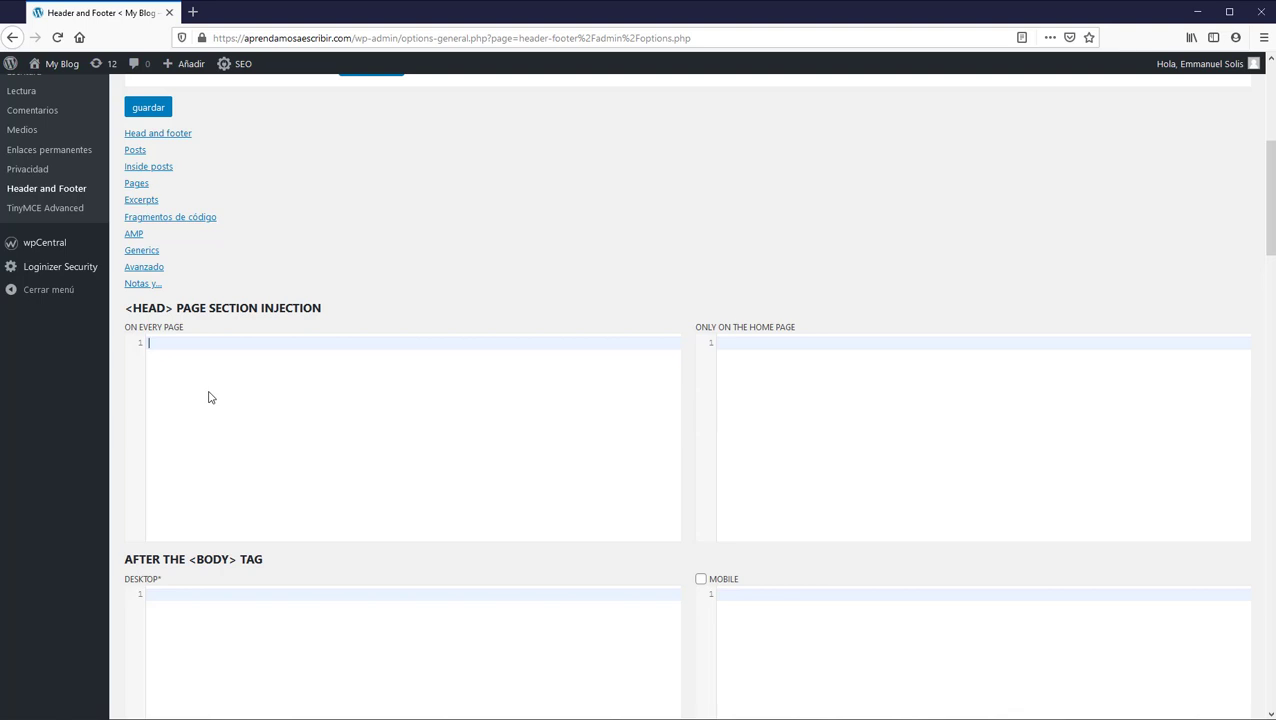
{"action": "key", "text": "ctrl+v"}
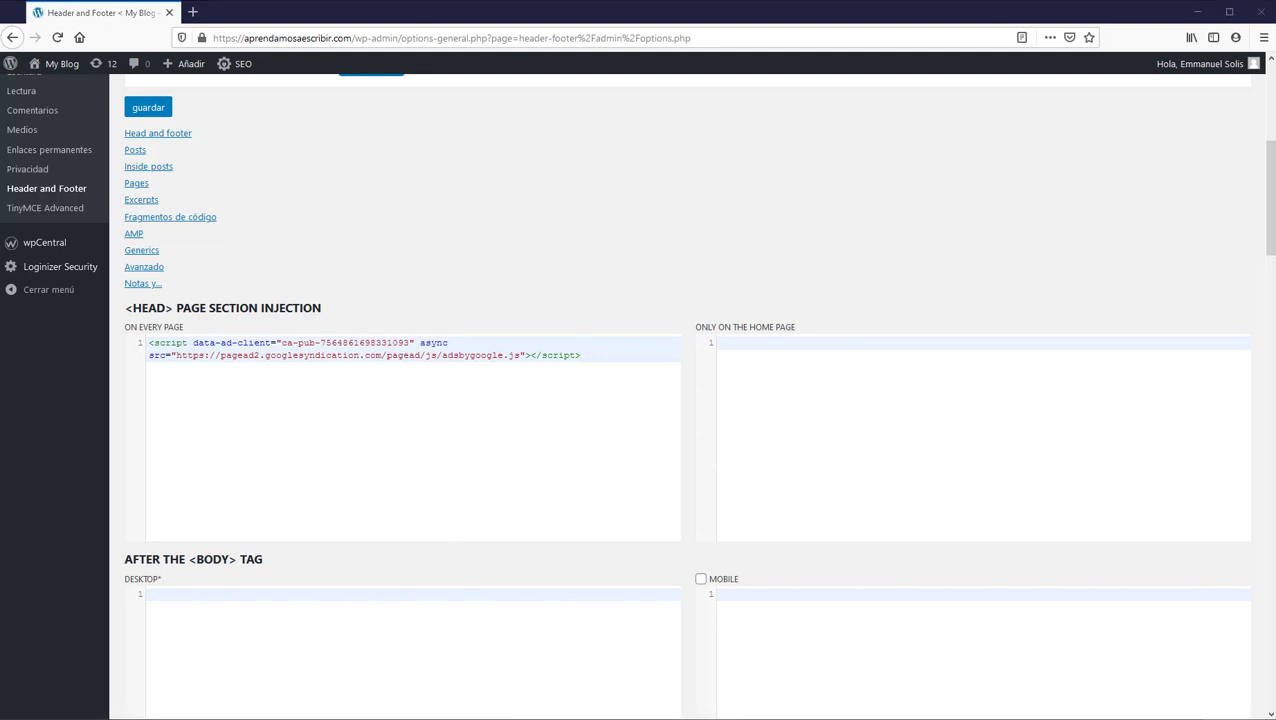
Save the Header and Footer settings and review the code in the head section.
{"action": "key", "text": "alt+Tab"}
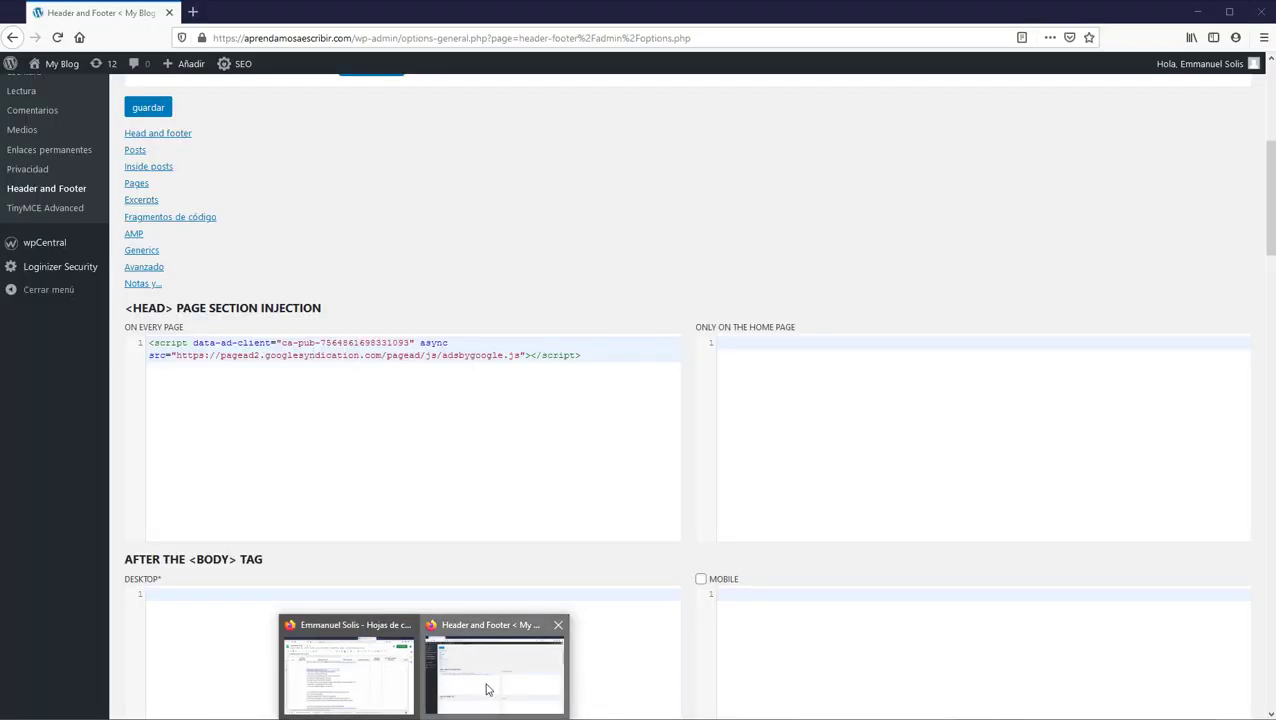
{"action": "left_click", "coordinate": [484, 691]}
{"action": "scroll", "coordinate": [415, 405], "scroll_direction": "up", "scroll_amount": 3}
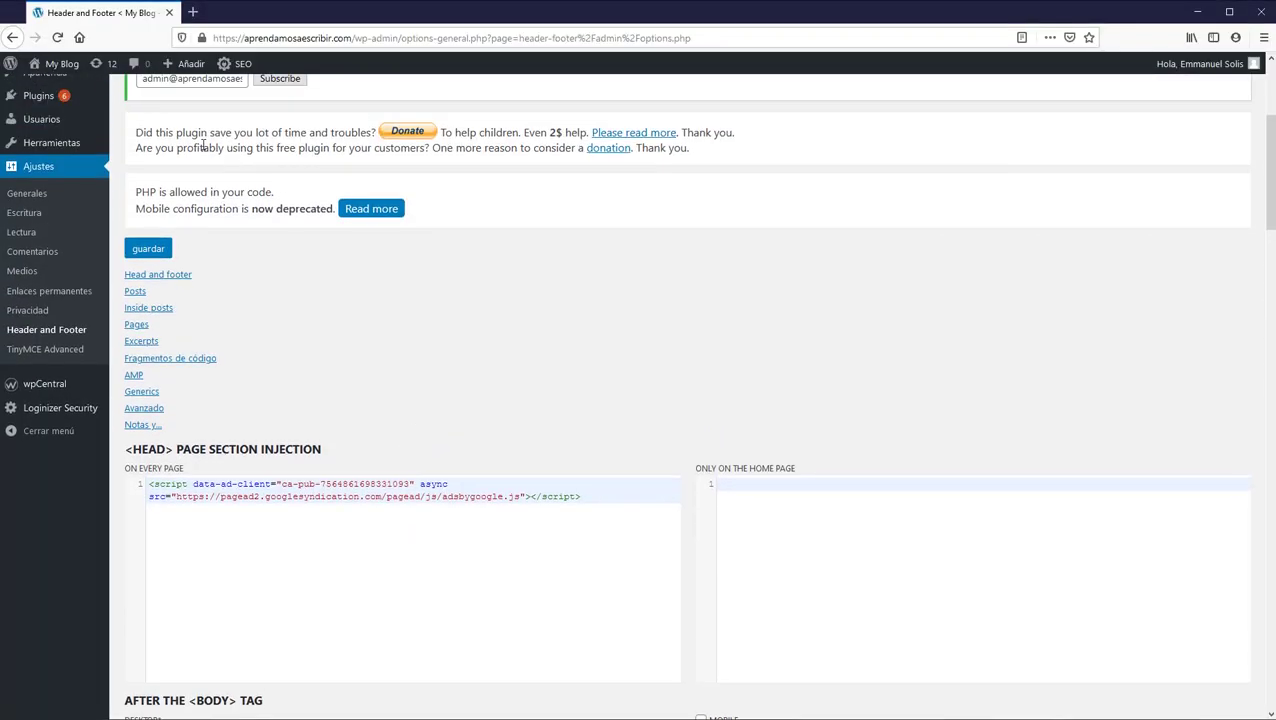
{"action": "left_click", "coordinate": [150, 250]}
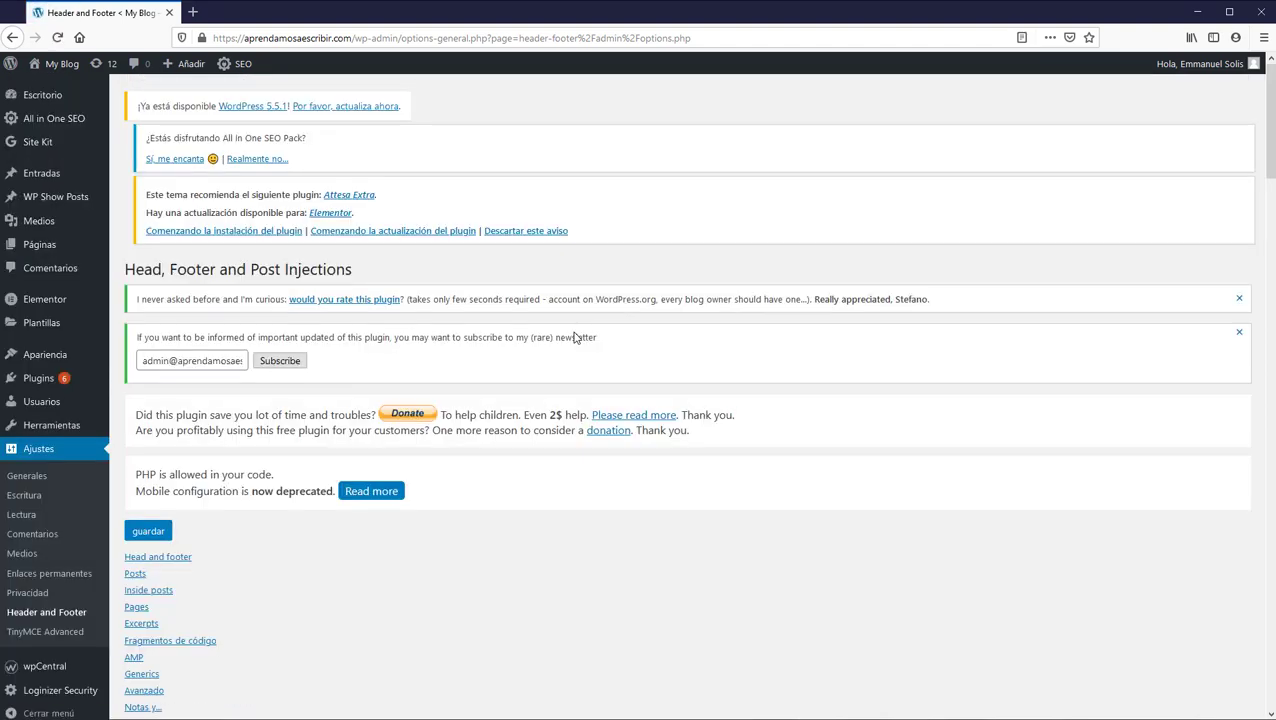
{"action": "scroll", "coordinate": [700, 487], "scroll_direction": "down", "scroll_amount": 5}
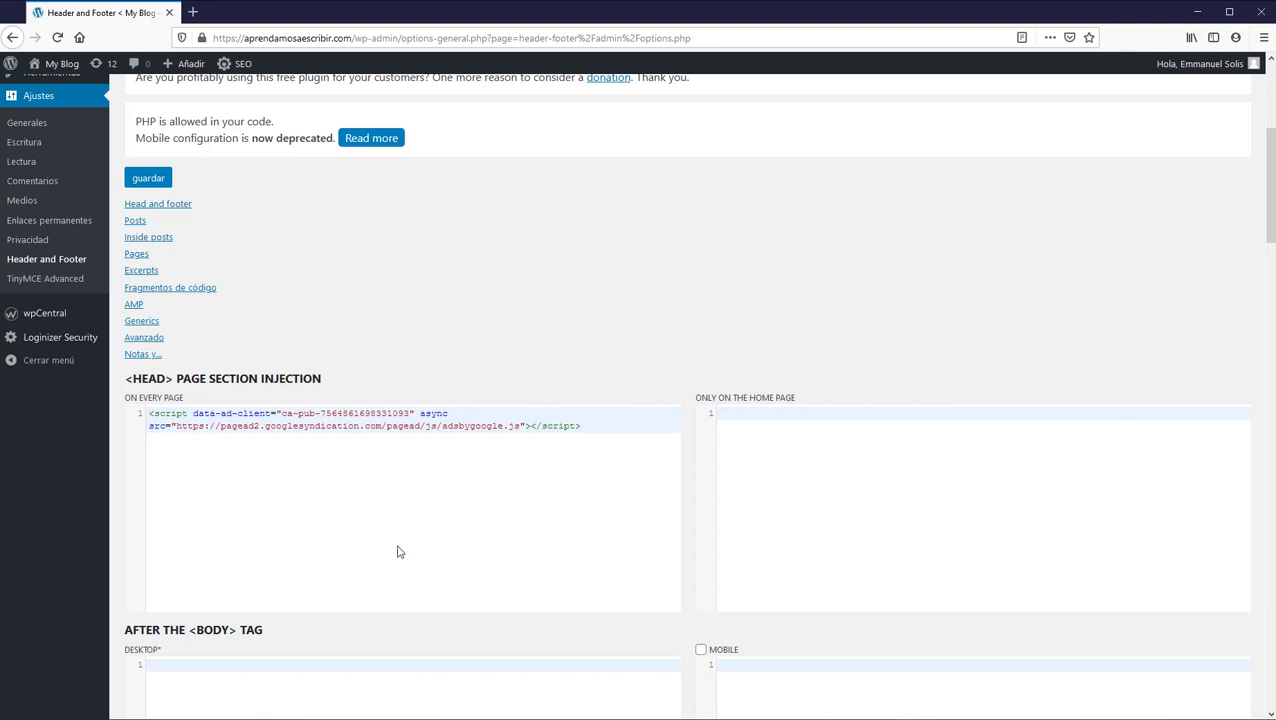
Switch back to AdSense, submit aprendamosaescribir.com for review, and reopen the Sitios web list.
{"action": "left_click", "coordinate": [355, 685]}
{"action": "left_click", "coordinate": [141, 298]}
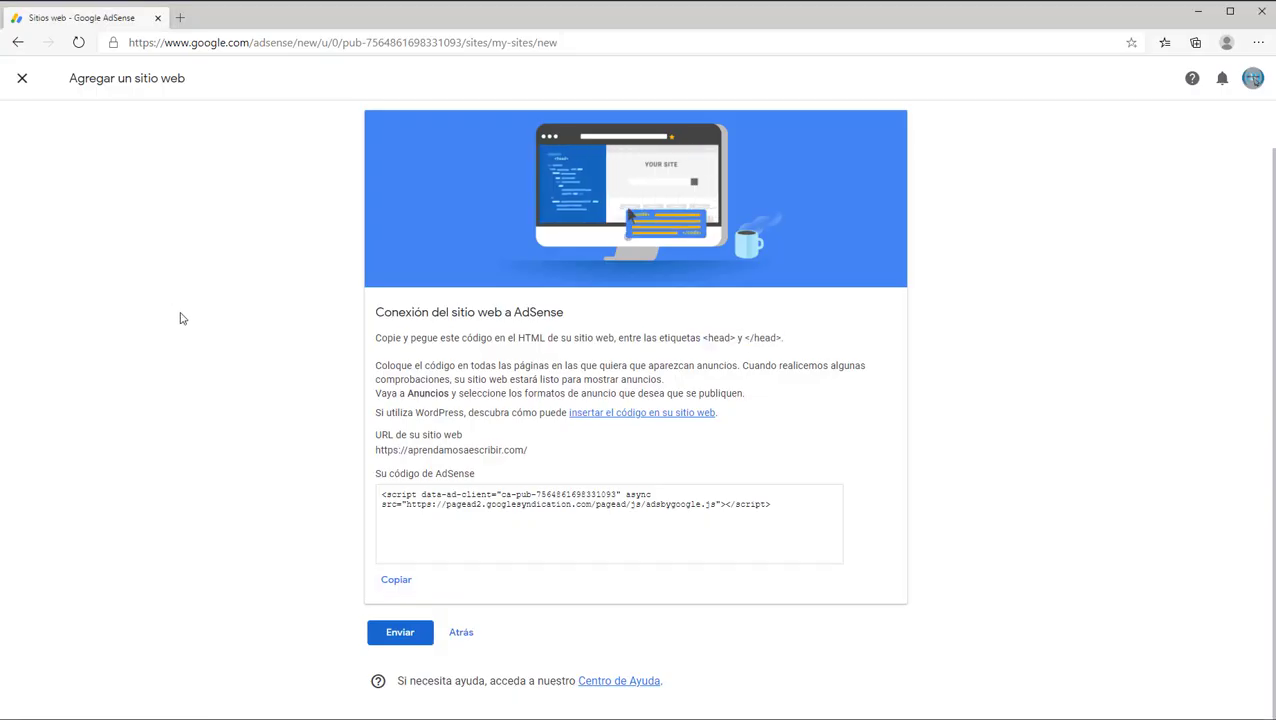
{"action": "left_click", "coordinate": [394, 637]}
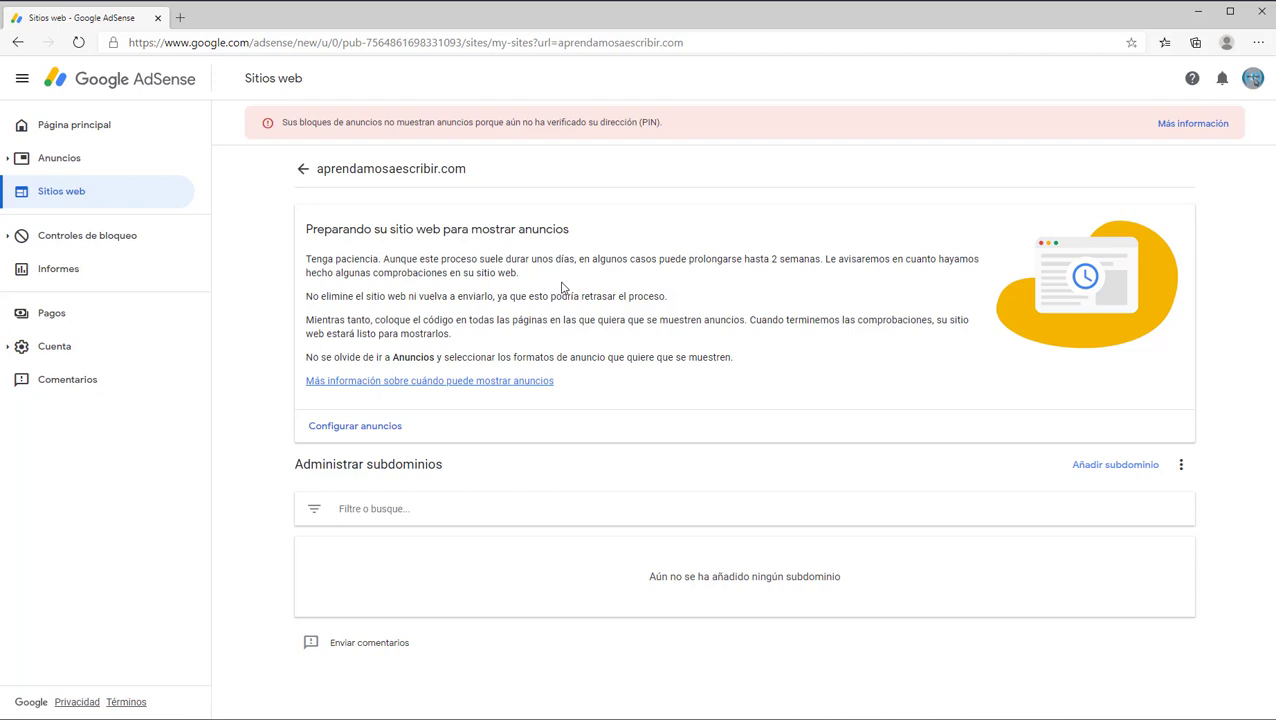
{"action": "left_click", "coordinate": [73, 125]}
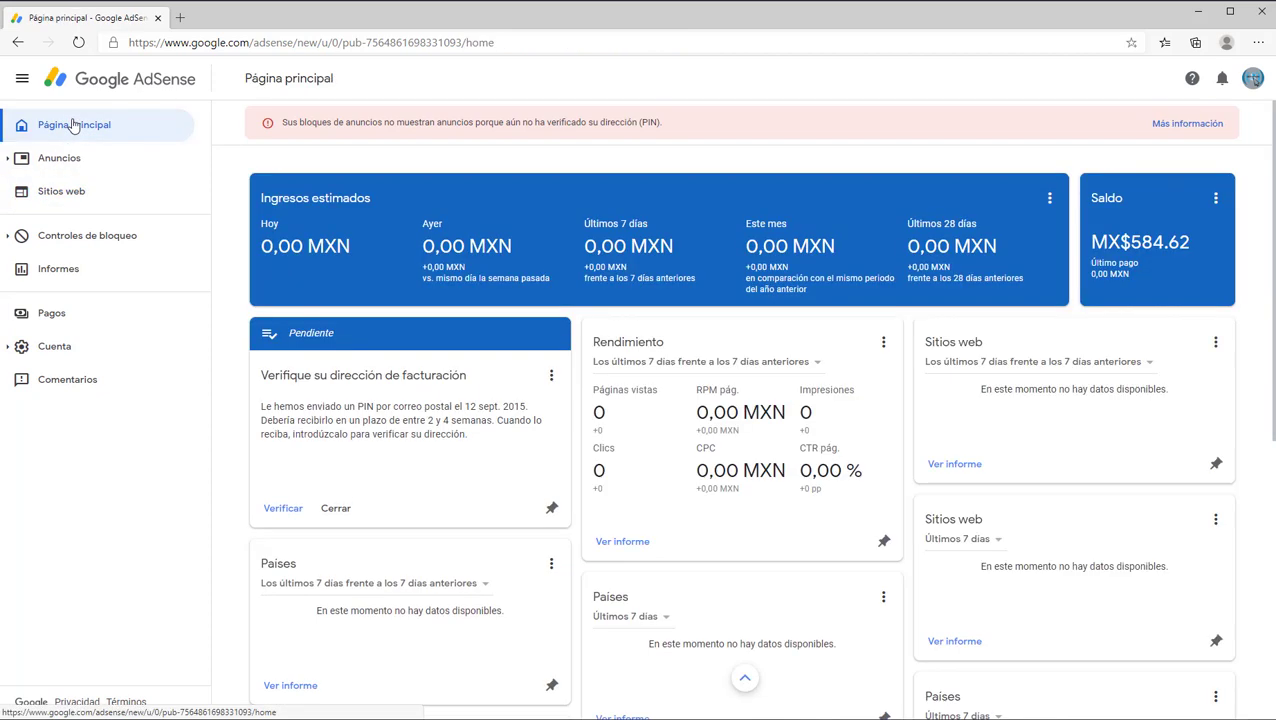
{"action": "left_click", "coordinate": [66, 195]}
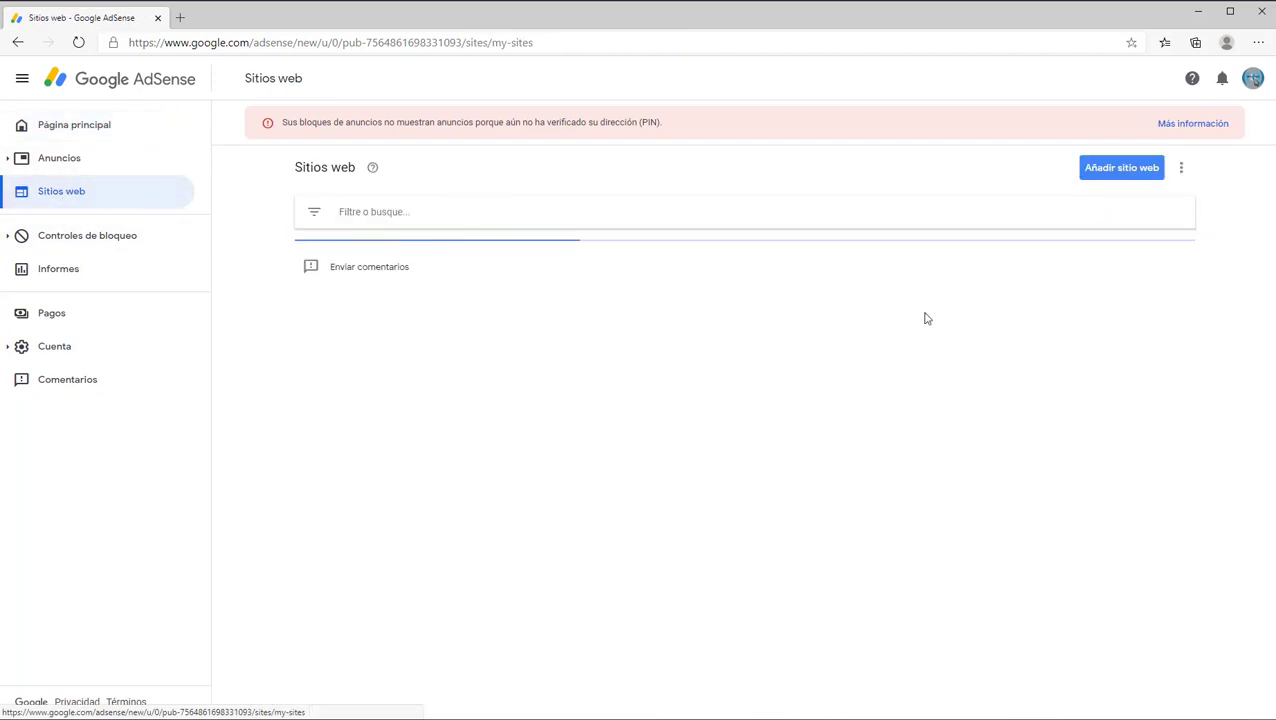